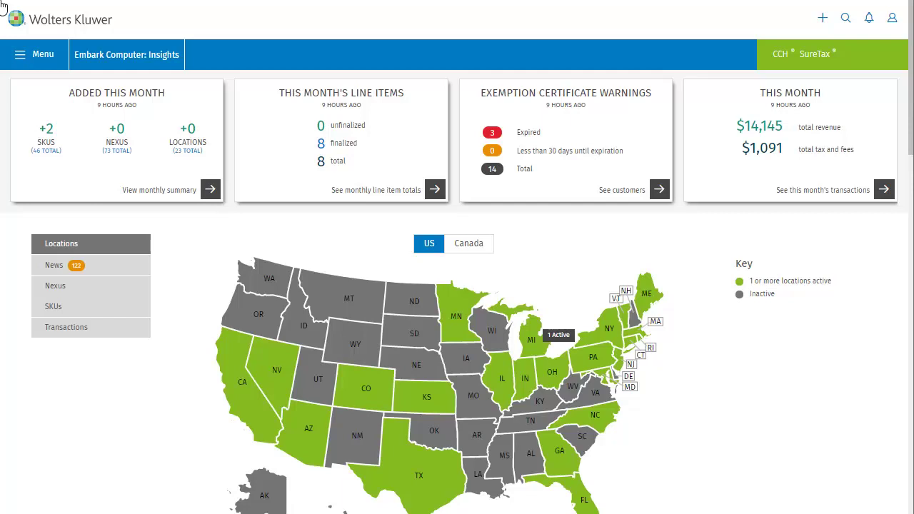
- Go to Overrides > Custom Tax Rates & Rules and bring up the add-override choices
{"action": "left_click", "coordinate": [39, 58]}
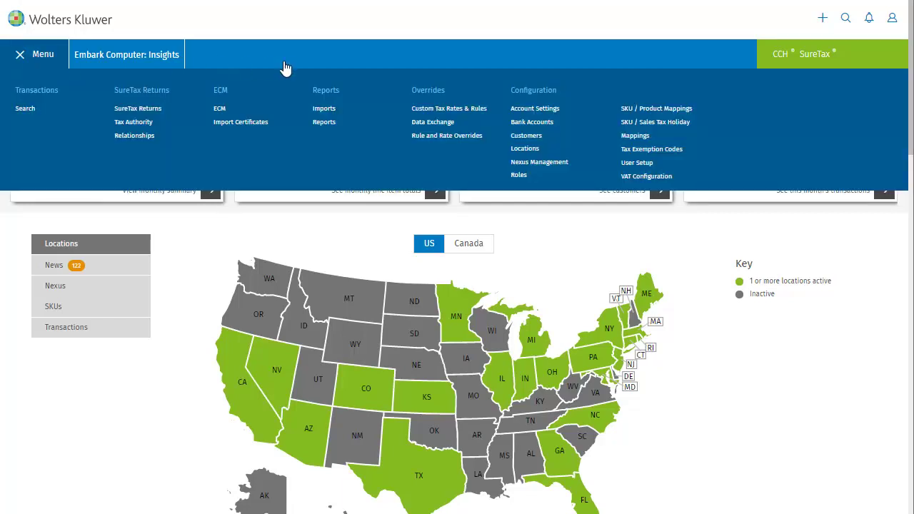
{"action": "left_click", "coordinate": [440, 107]}
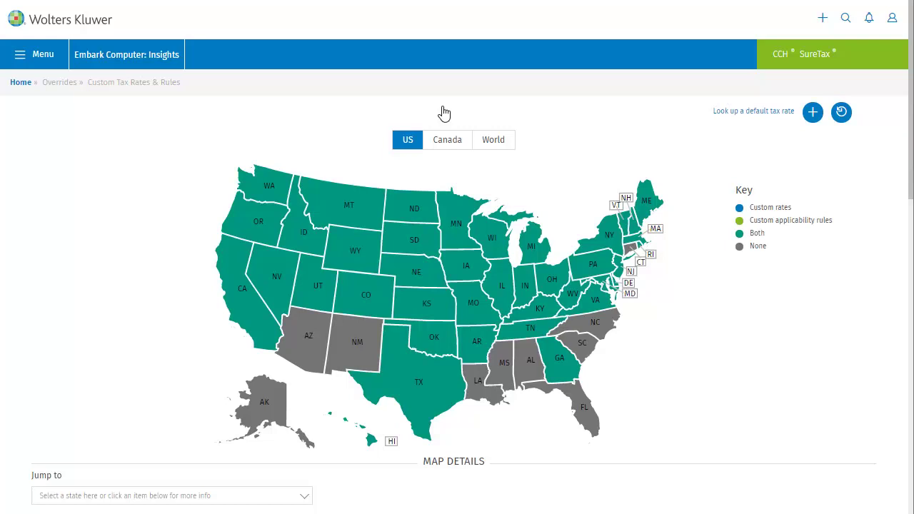
{"action": "left_click", "coordinate": [814, 113]}
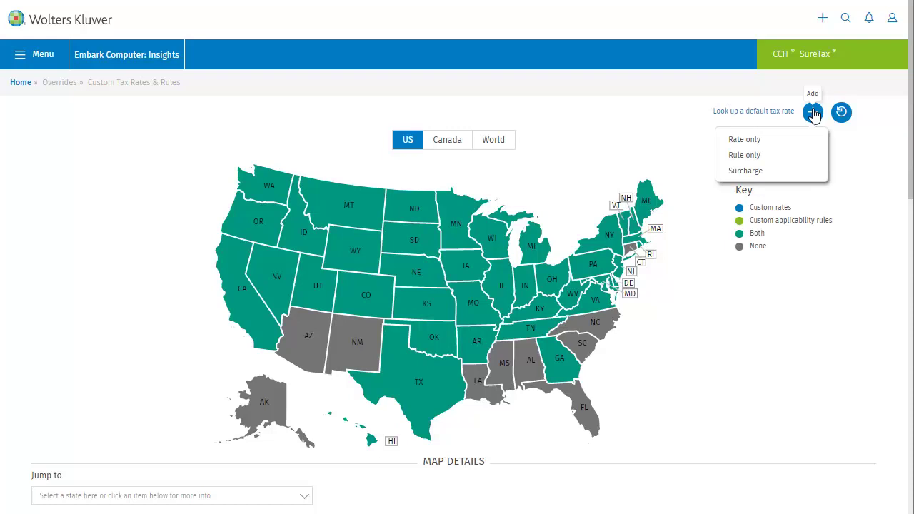
- Begin a rate-only override 'Custom Tax Rate' starting 01/2020 and open the geocode lookup
{"action": "left_click", "coordinate": [742, 139]}
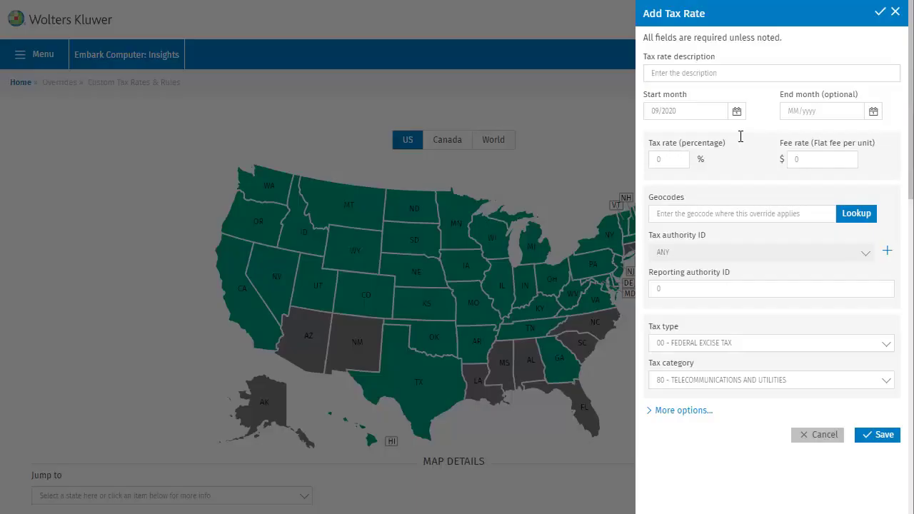
{"action": "left_click", "coordinate": [688, 71]}
{"action": "type", "text": "Custom Tax Rate"}
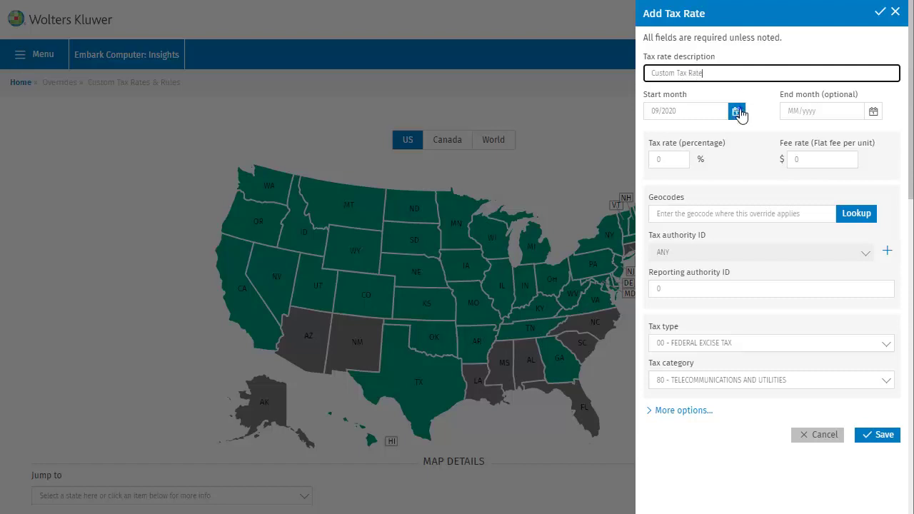
{"action": "left_click", "coordinate": [737, 112]}
{"action": "left_click", "coordinate": [659, 155]}
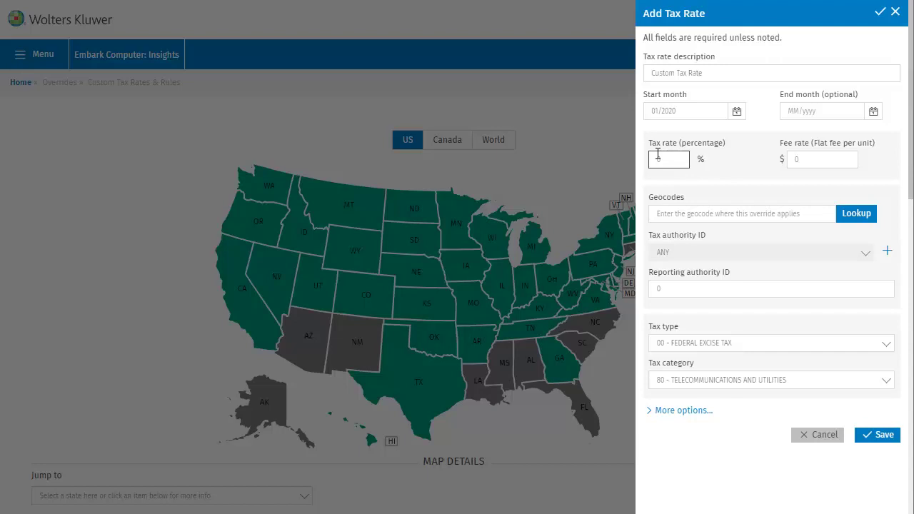
{"action": "left_click", "coordinate": [658, 158]}
{"action": "left_click", "coordinate": [854, 213]}
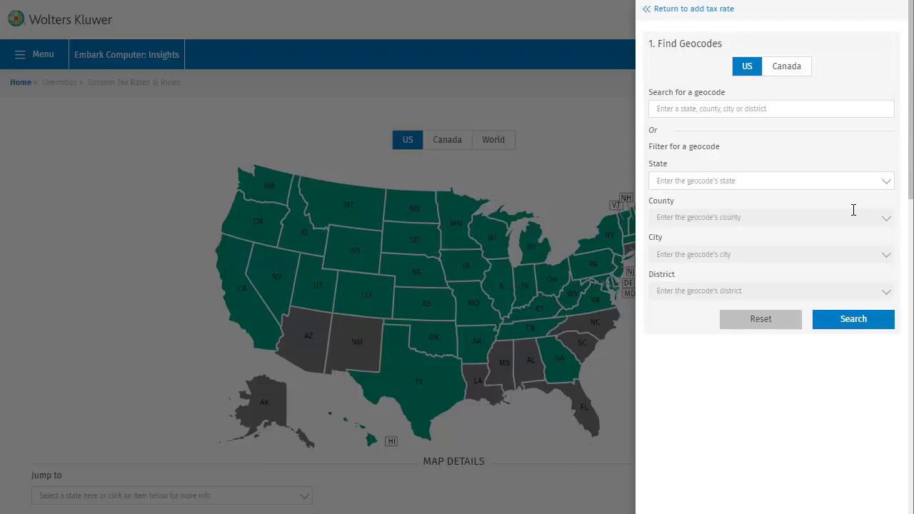
- Select geocode US48439A0022 for Fort Worth, Tarrant County, Texas, and return to the rate form
{"action": "left_click", "coordinate": [791, 182]}
{"action": "type", "text": "tex"}
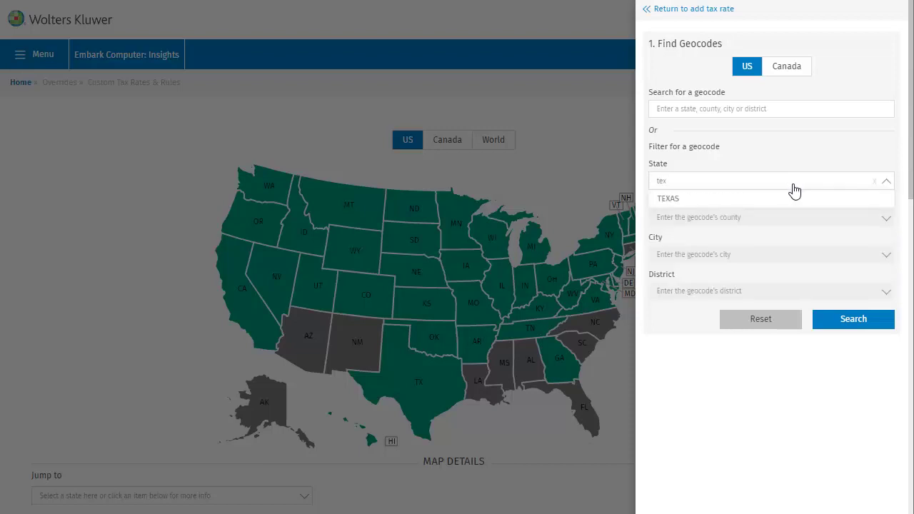
{"action": "left_click", "coordinate": [793, 199]}
{"action": "left_click", "coordinate": [777, 218]}
{"action": "type", "text": "tarr"}
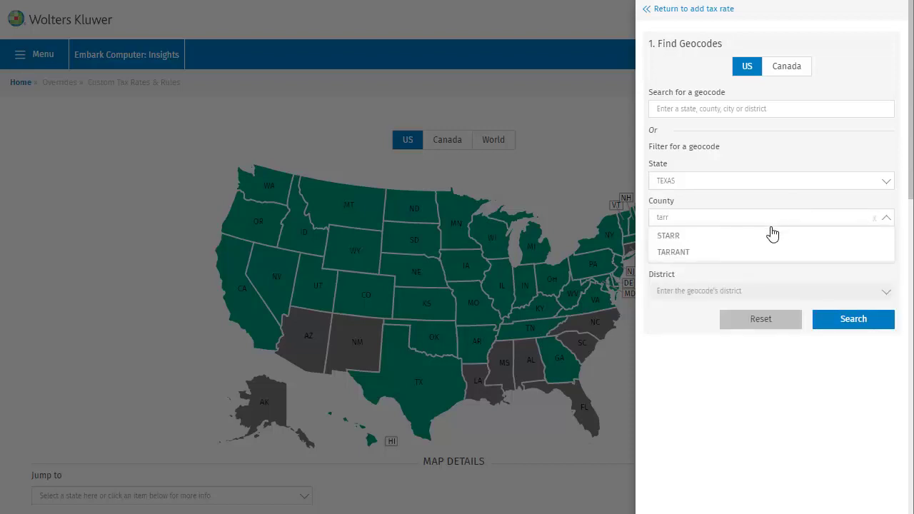
{"action": "left_click", "coordinate": [771, 254]}
{"action": "left_click", "coordinate": [726, 255]}
{"action": "type", "text": "fort"}
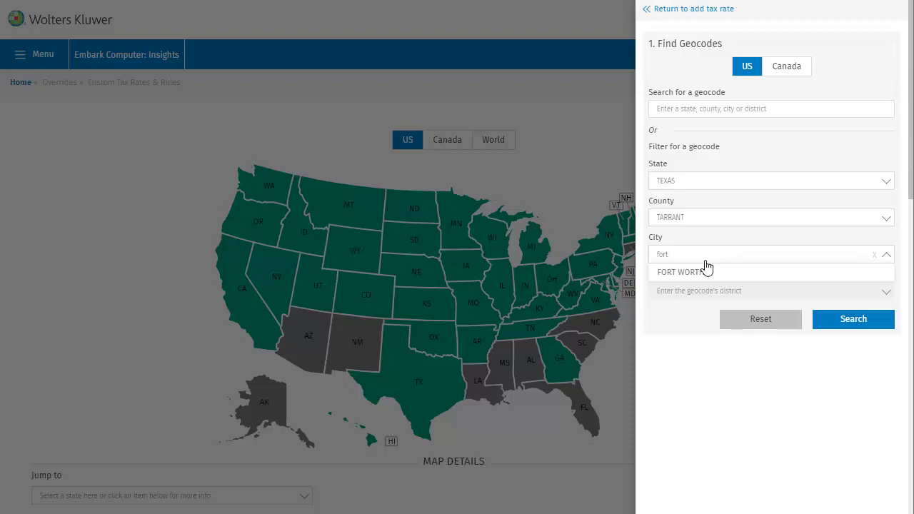
{"action": "left_click", "coordinate": [700, 273]}
{"action": "left_click", "coordinate": [841, 321]}
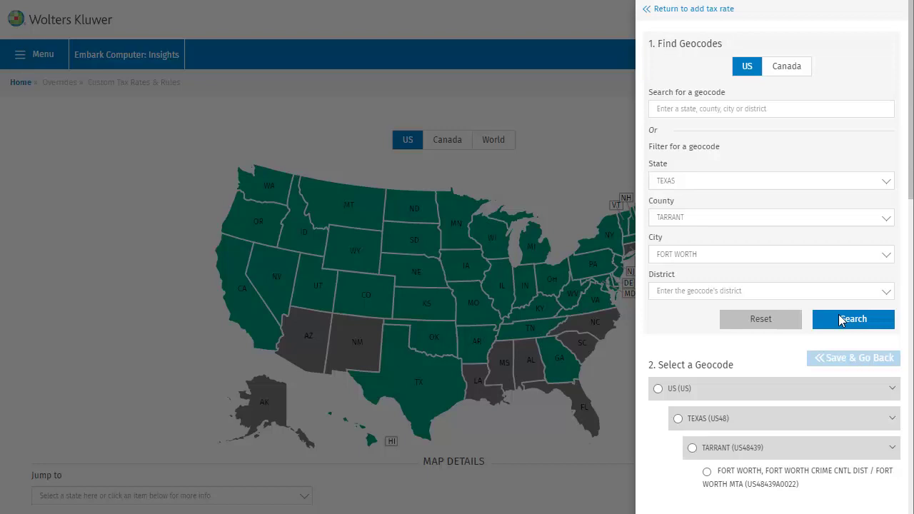
{"action": "left_click", "coordinate": [707, 473]}
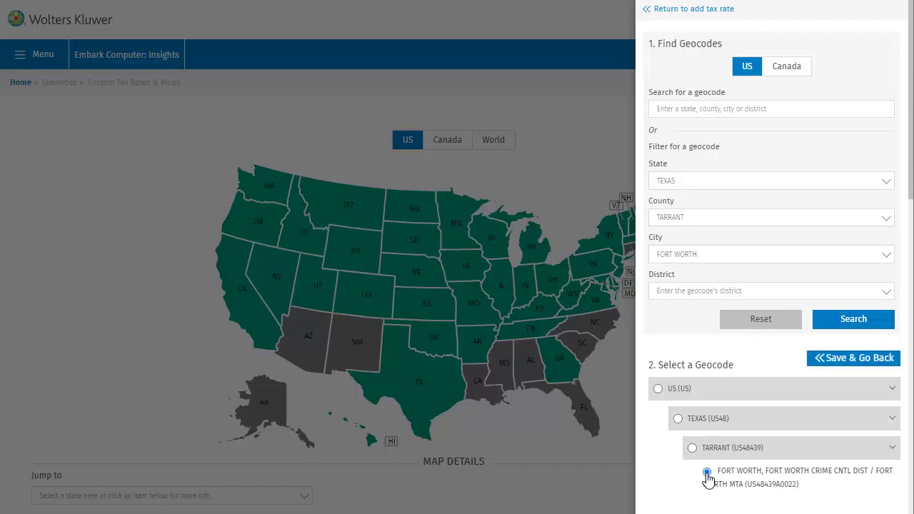
{"action": "left_click", "coordinate": [825, 357]}
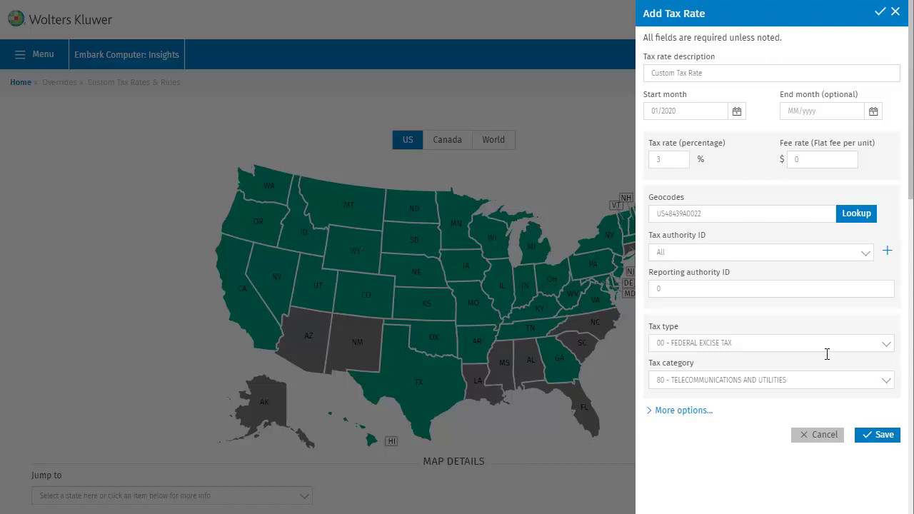
- Set tax authority 3121 - Fort Worth, City of, with reporting authority ID 3121
{"action": "left_click", "coordinate": [761, 252]}
{"action": "type", "text": "fort worth"}
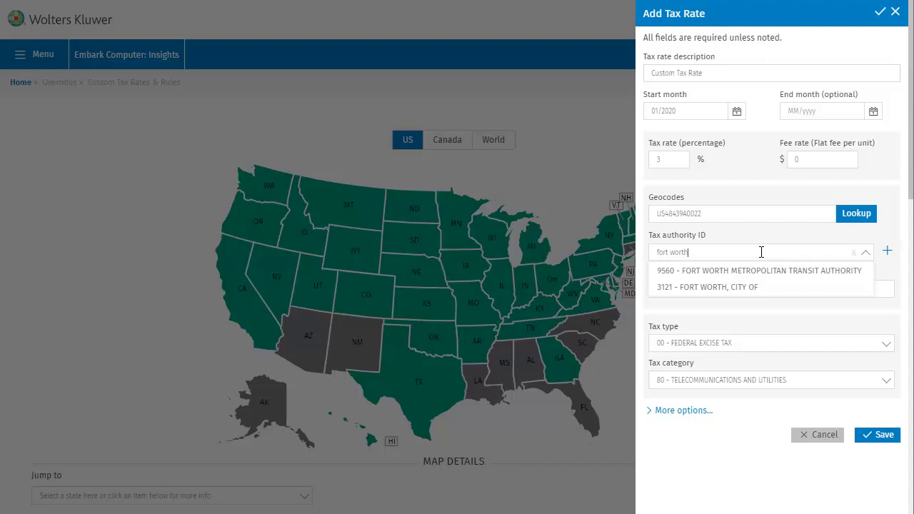
{"action": "left_click", "coordinate": [739, 287]}
{"action": "left_click", "coordinate": [732, 286]}
{"action": "type", "text": "3121"}
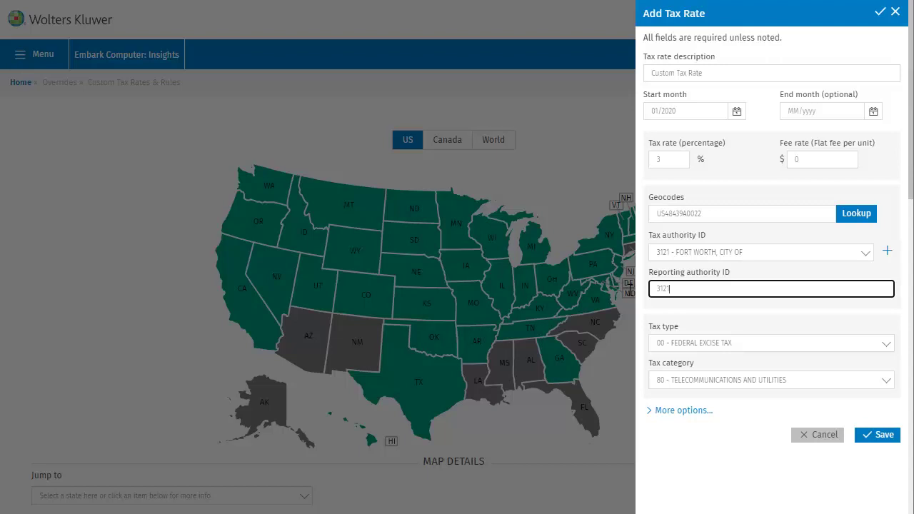
- Set tax type C1 - VAT/GST and tax category 01 - General Merchandise
{"action": "left_click", "coordinate": [825, 343]}
{"action": "type", "text": "c1"}
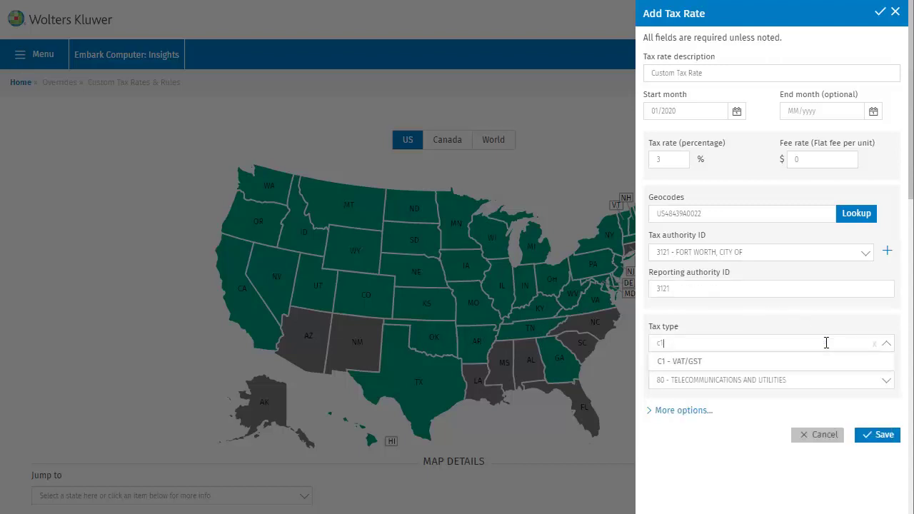
{"action": "left_click", "coordinate": [747, 366]}
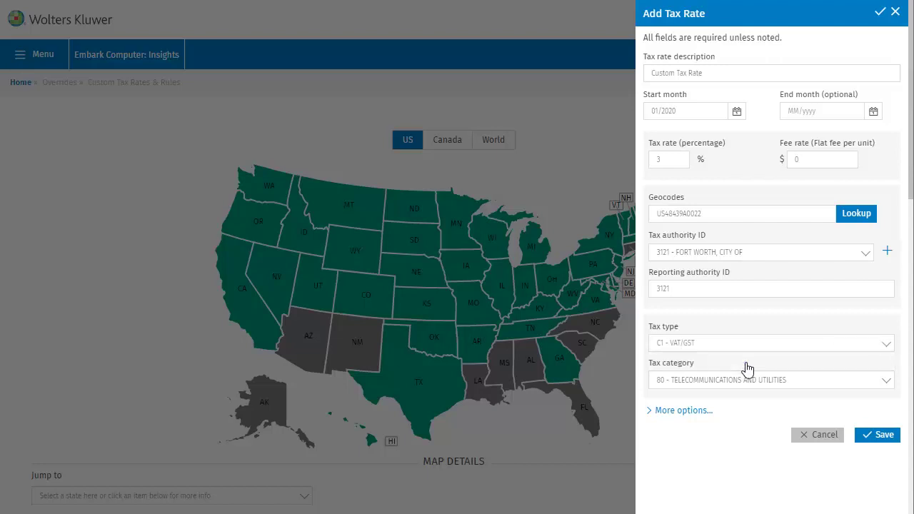
{"action": "left_click", "coordinate": [887, 386]}
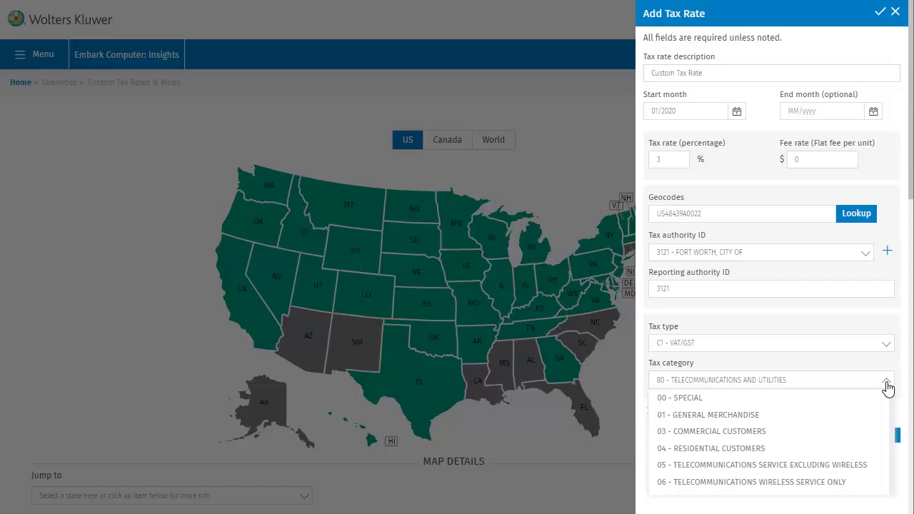
{"action": "left_click", "coordinate": [675, 416]}
- Keep the standard rate formula and set rounding at the item level
{"action": "left_click", "coordinate": [652, 413]}
{"action": "scroll", "coordinate": [657, 414], "scroll_direction": "down", "scroll_amount": 5}
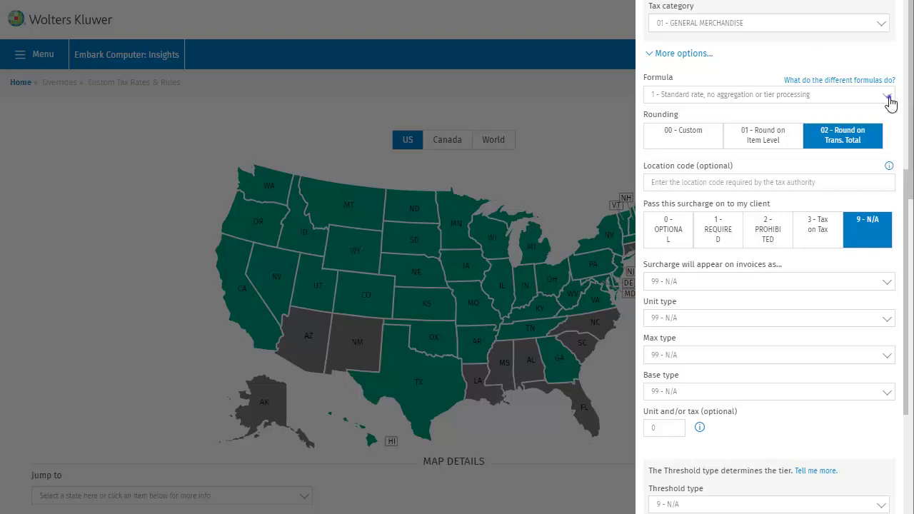
{"action": "left_click", "coordinate": [888, 97]}
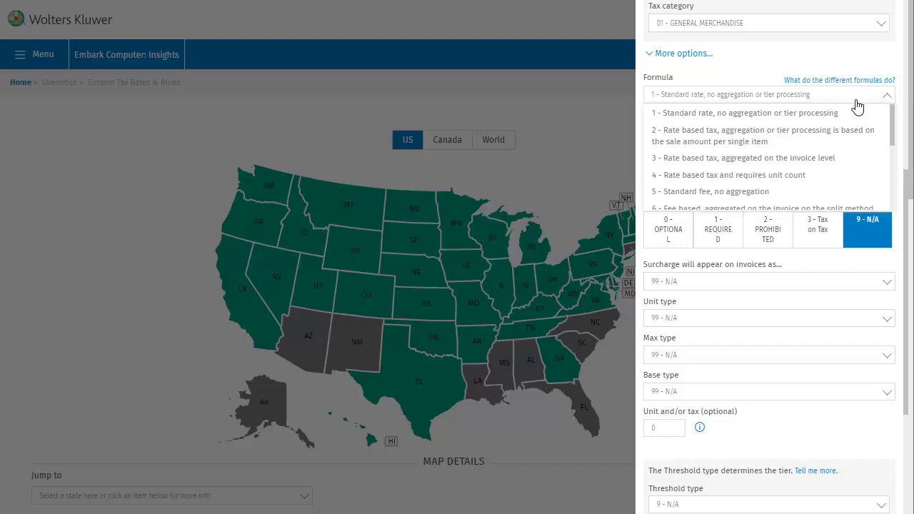
{"action": "left_click", "coordinate": [832, 98]}
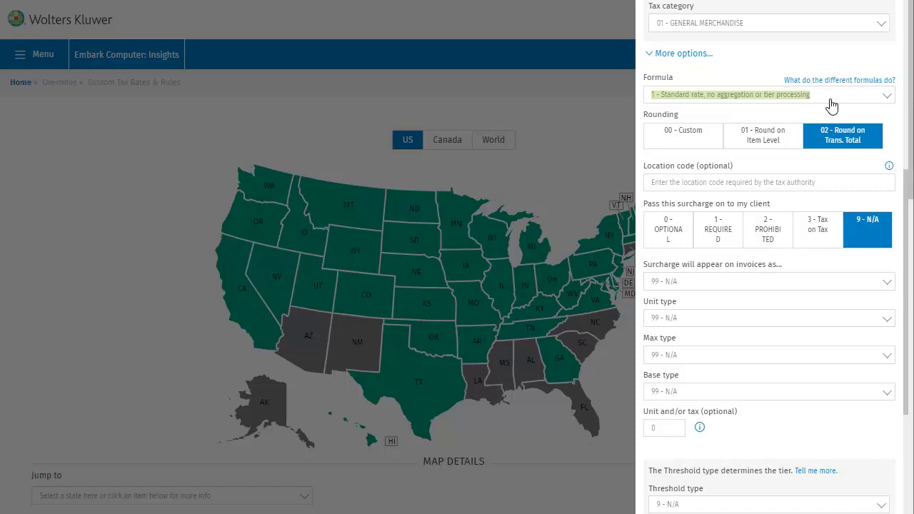
{"action": "left_click", "coordinate": [763, 139]}
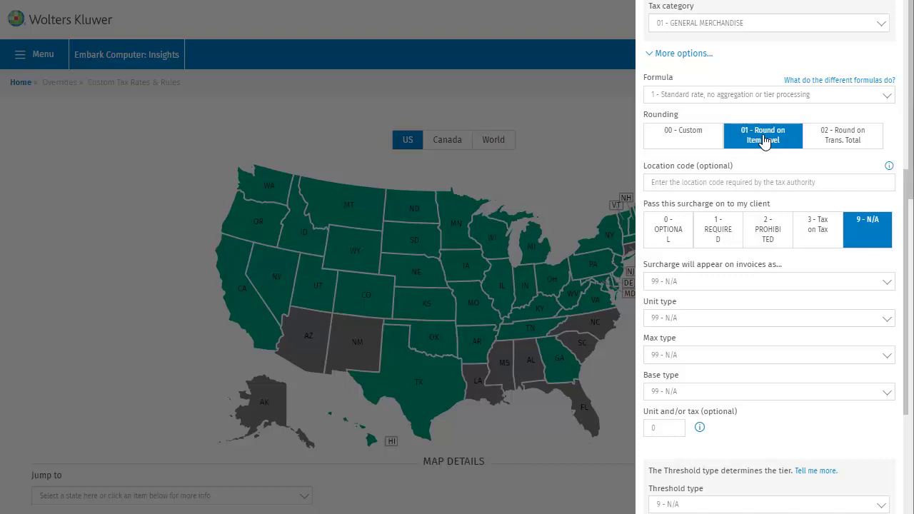
- Save the new 3% custom tax rate
{"action": "mouse_move", "coordinate": [889, 166]}
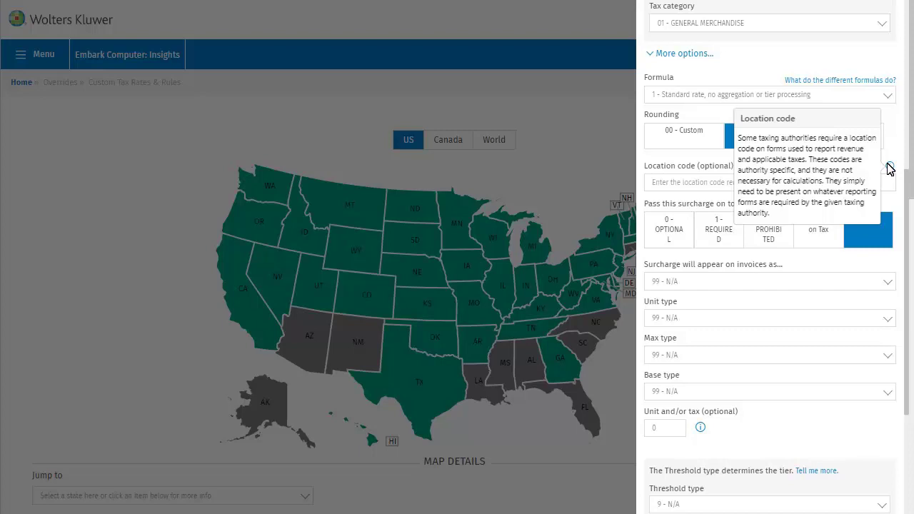
{"action": "scroll", "coordinate": [853, 178], "scroll_direction": "down", "scroll_amount": 2}
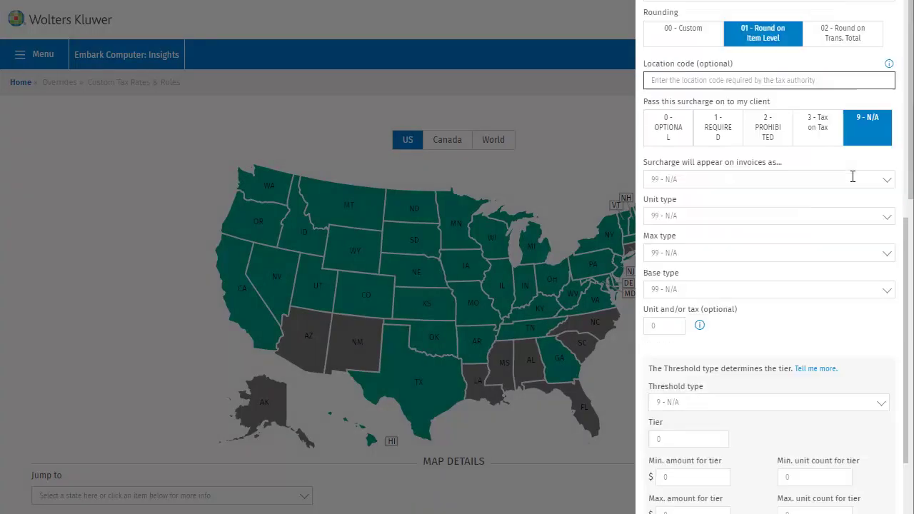
{"action": "scroll", "coordinate": [853, 176], "scroll_direction": "down", "scroll_amount": 1}
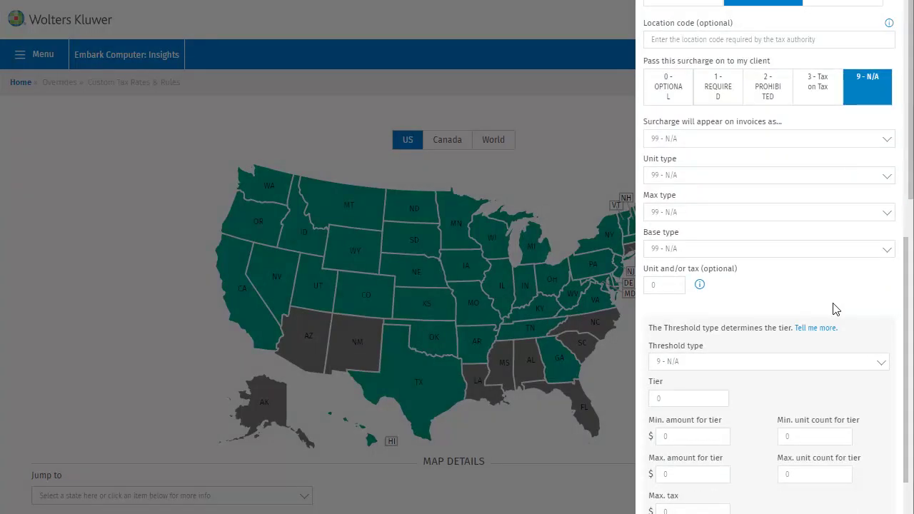
{"action": "scroll", "coordinate": [836, 308], "scroll_direction": "down", "scroll_amount": 2}
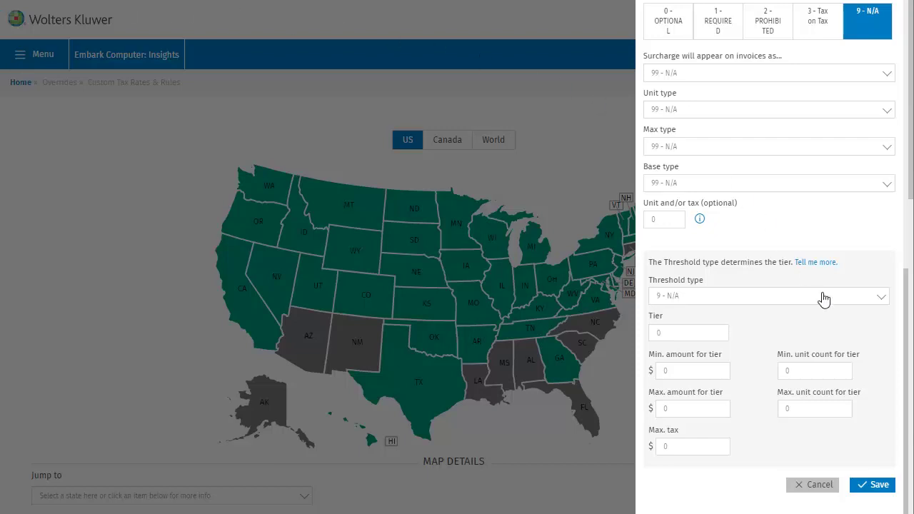
{"action": "left_click", "coordinate": [869, 487]}
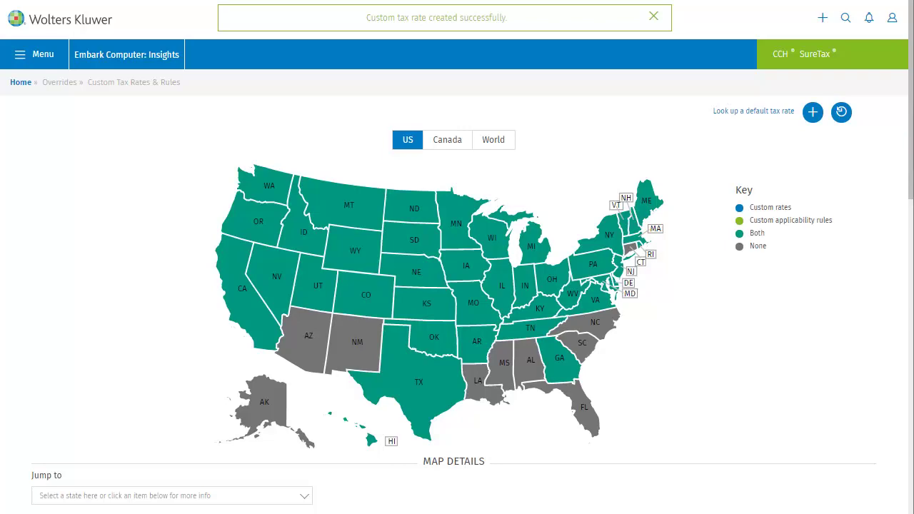
- Check Texas's map details for the Fort Worth 3.00% C1 - VAT/GST custom rate, then close it
{"action": "scroll", "coordinate": [825, 449], "scroll_direction": "down", "scroll_amount": 3}
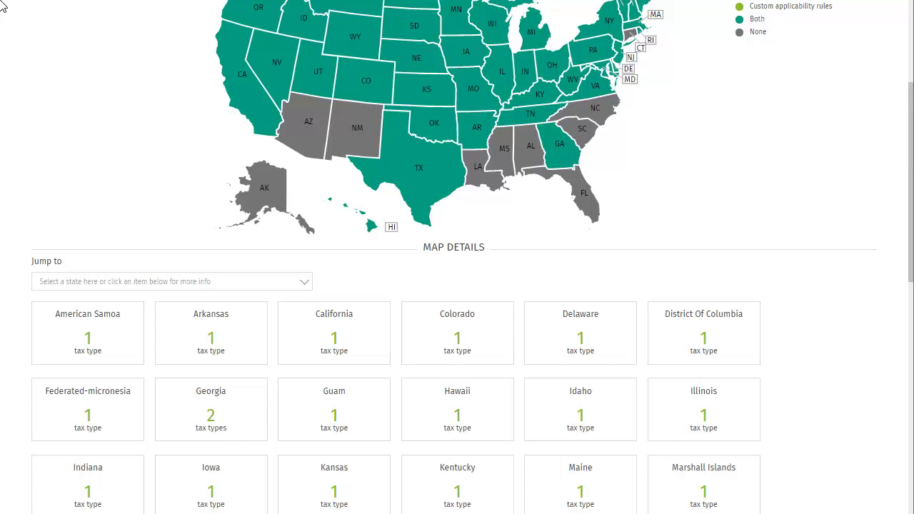
{"action": "left_click", "coordinate": [426, 181]}
{"action": "scroll", "coordinate": [678, 252], "scroll_direction": "down", "scroll_amount": 3}
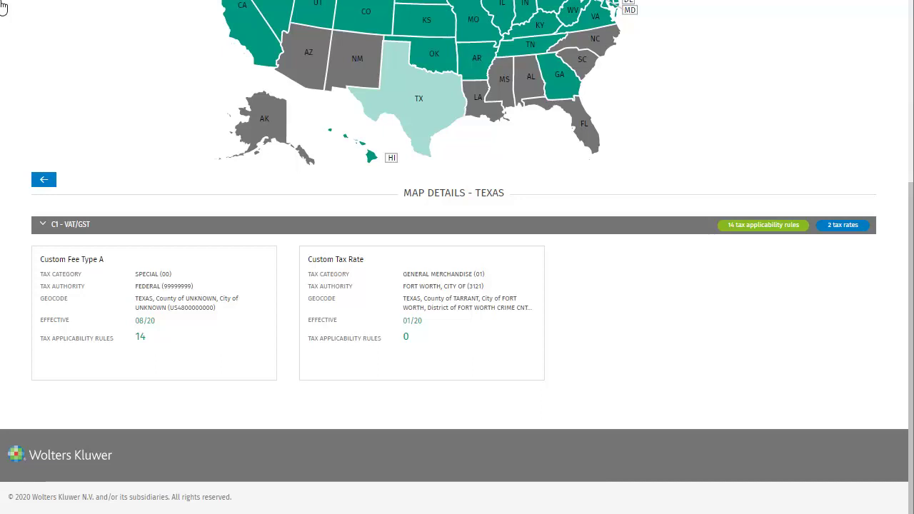
{"action": "left_click", "coordinate": [384, 333]}
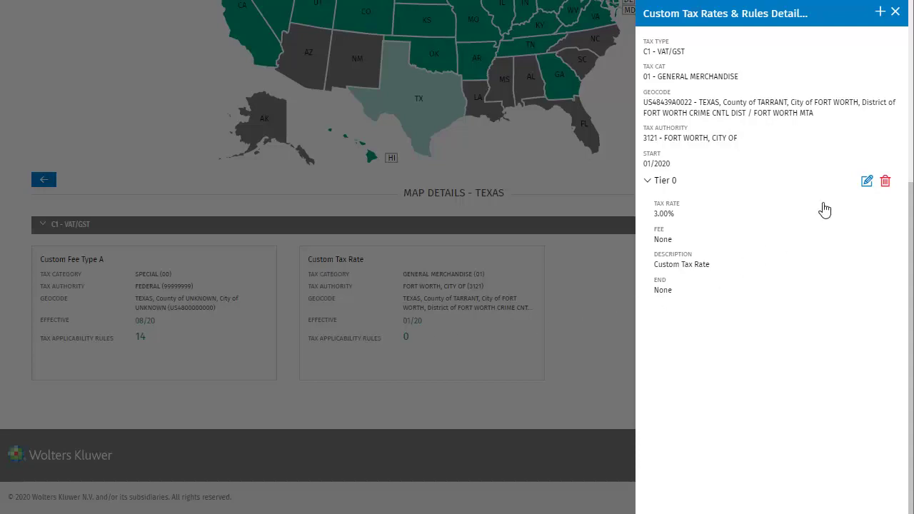
{"action": "left_click", "coordinate": [896, 12]}
{"action": "scroll", "coordinate": [703, 293], "scroll_direction": "up", "scroll_amount": 4}
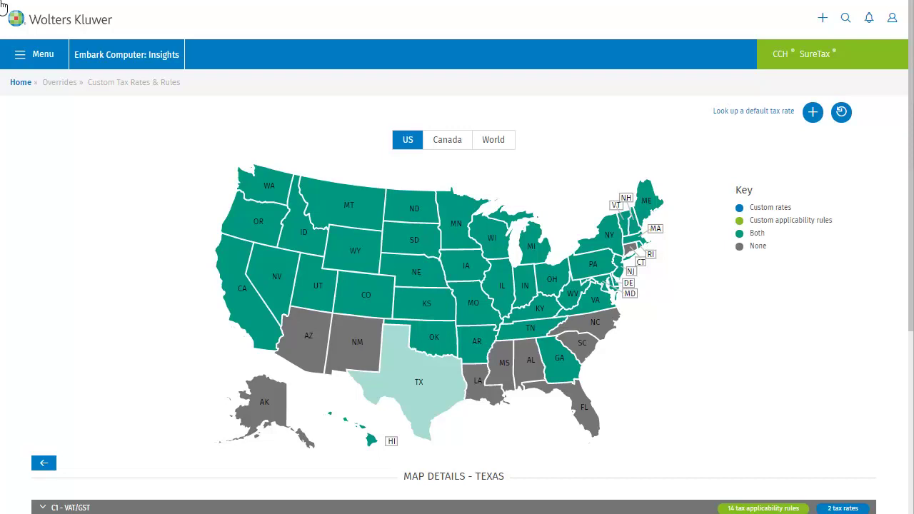
- Start a rule-only override with start month January 2020
{"action": "left_click", "coordinate": [812, 114]}
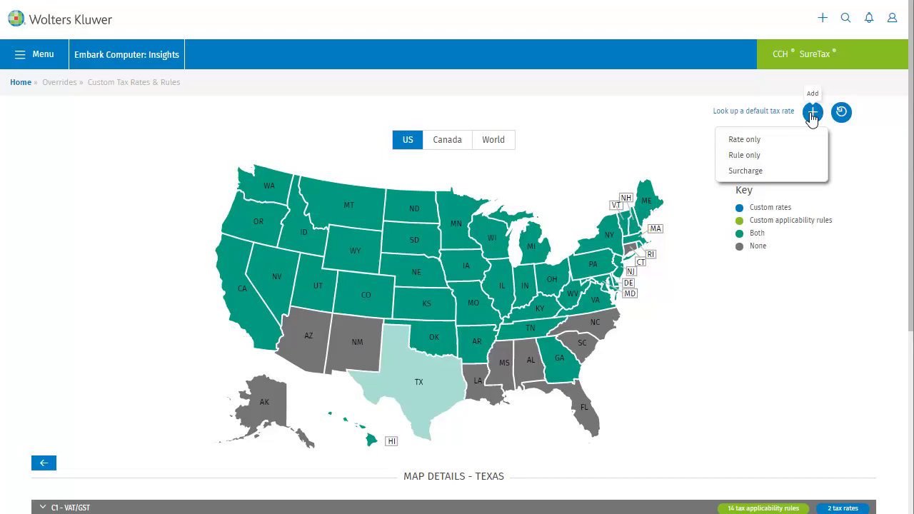
{"action": "left_click", "coordinate": [745, 155]}
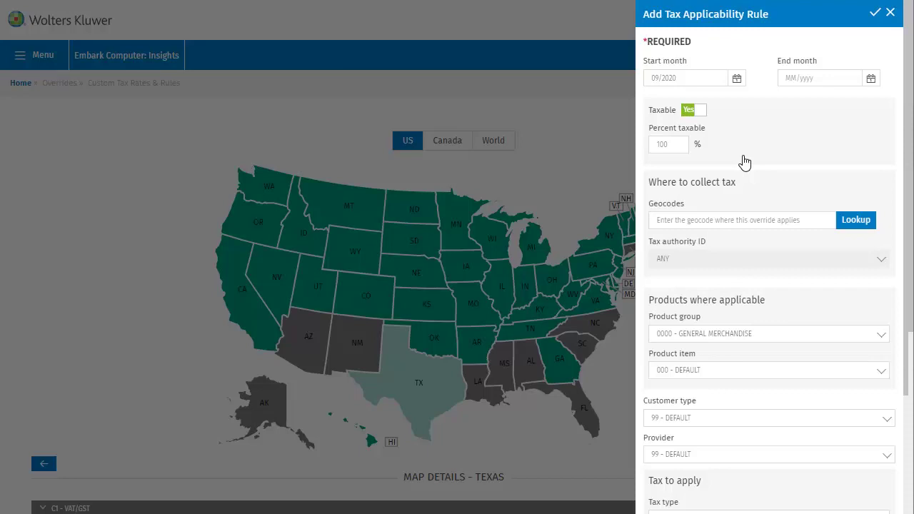
{"action": "left_click", "coordinate": [737, 79]}
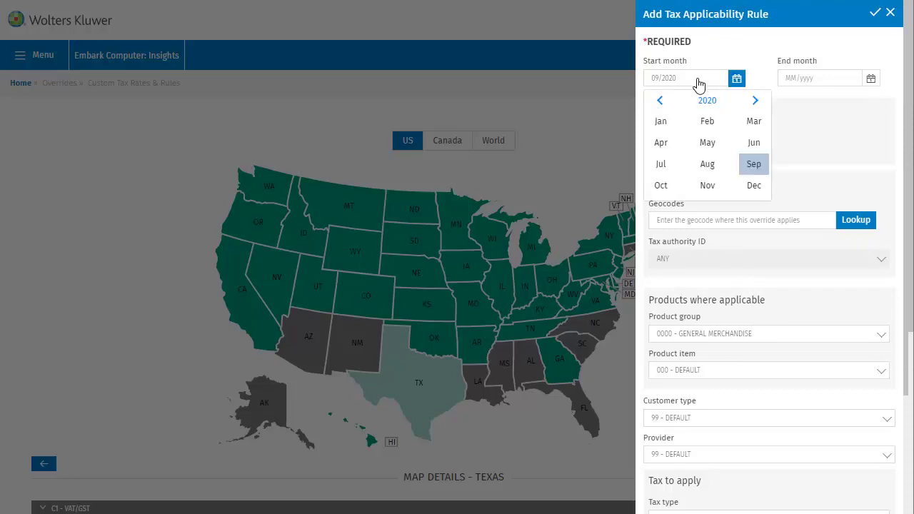
{"action": "left_click", "coordinate": [660, 123]}
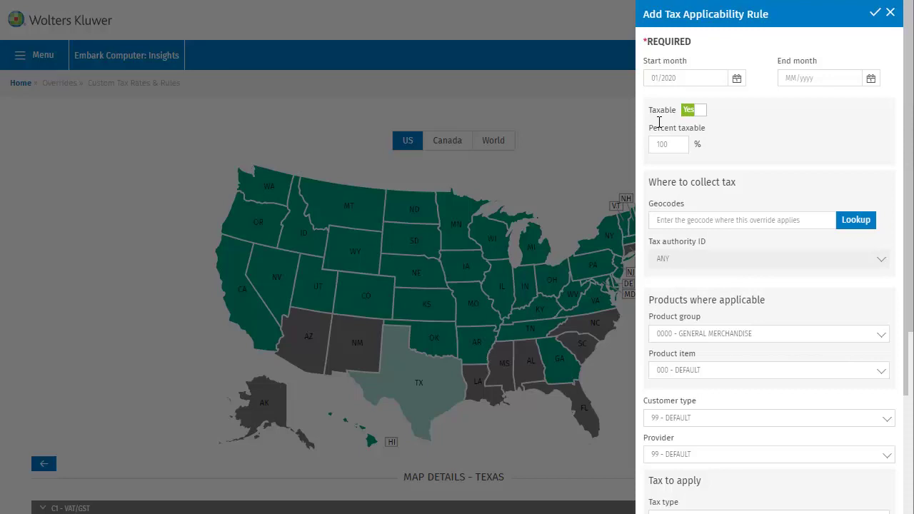
- Enter the Fort Worth geocode and choose authority 3121 - Fort Worth, City of
{"action": "left_click", "coordinate": [684, 220]}
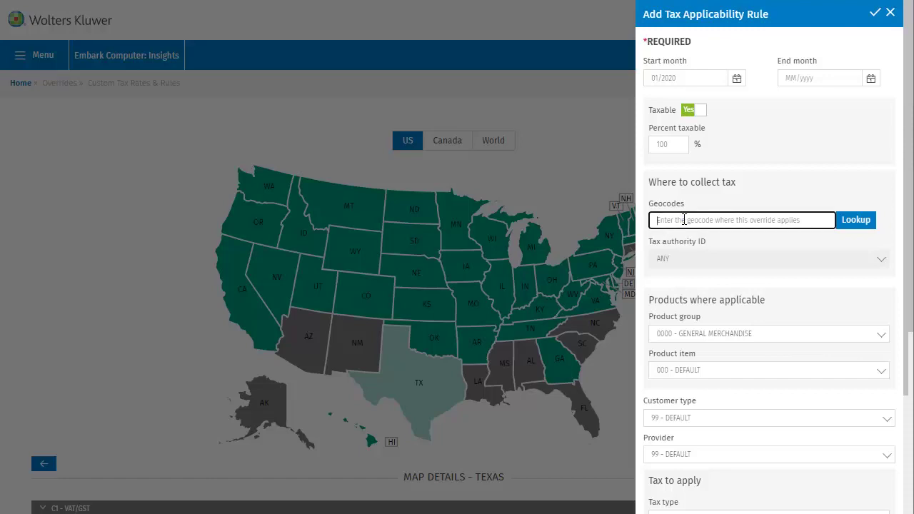
{"action": "type", "text": "US48439A0022"}
{"action": "left_click", "coordinate": [684, 258]}
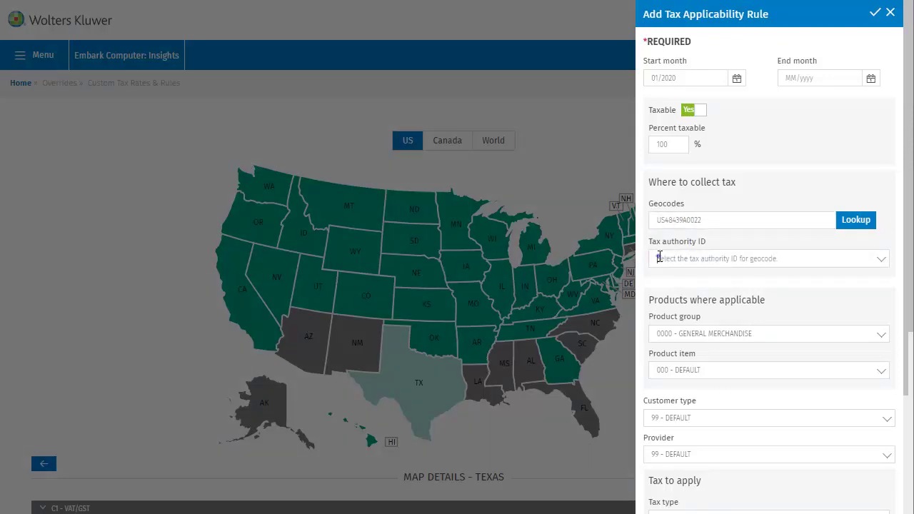
{"action": "left_click", "coordinate": [658, 257]}
{"action": "type", "text": "fort Worth"}
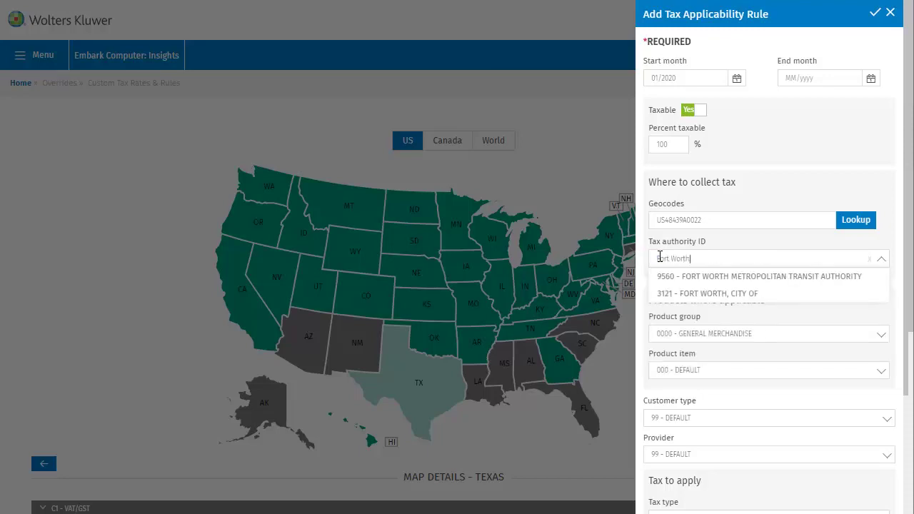
{"action": "left_click", "coordinate": [697, 294]}
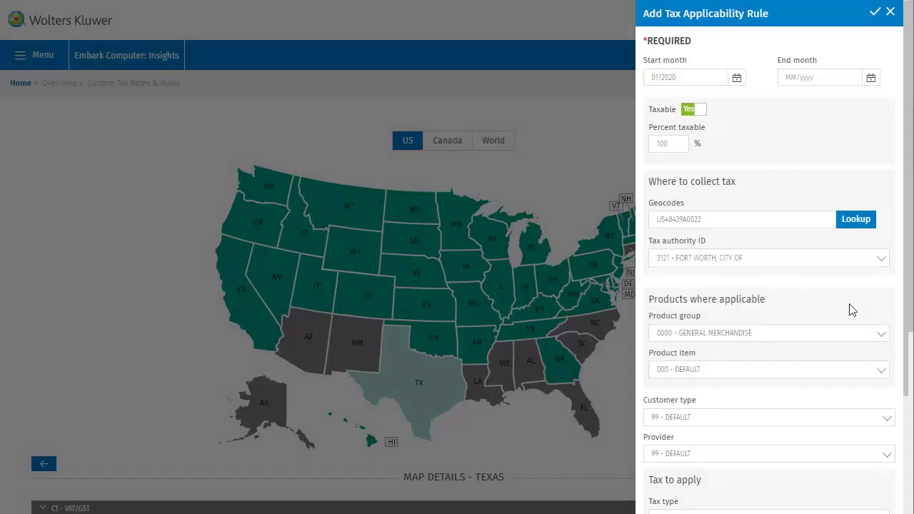
{"action": "scroll", "coordinate": [850, 309], "scroll_direction": "down", "scroll_amount": 2}
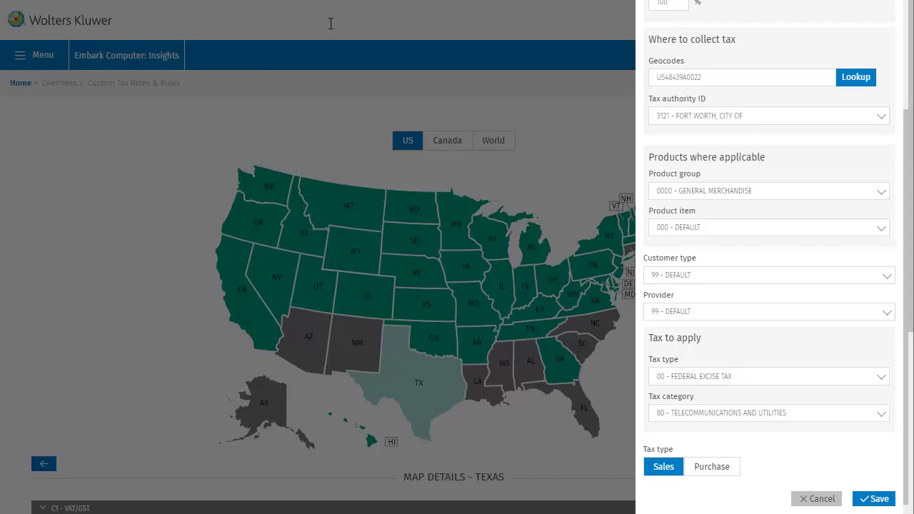
- Set tax type C1 - VAT/GST and category 01 - General Merchandise, then save the rule
{"action": "left_click", "coordinate": [755, 377]}
{"action": "type", "text": "C1"}
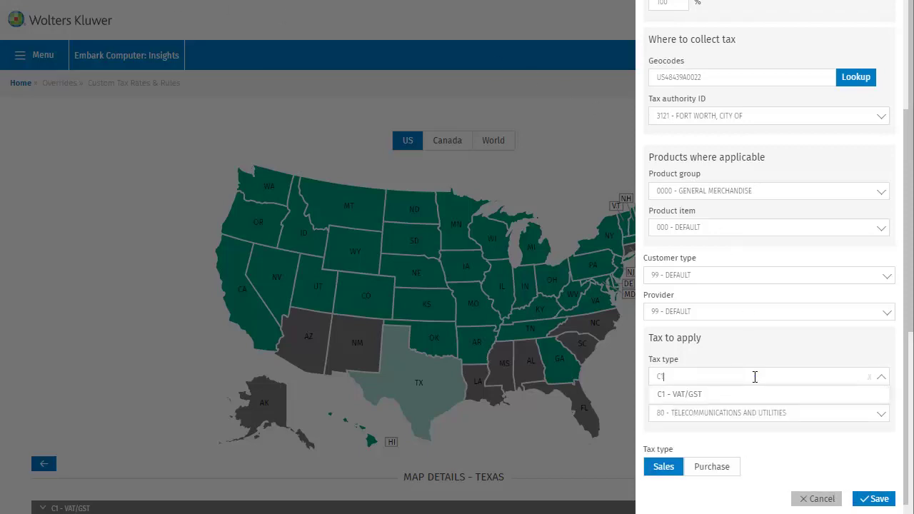
{"action": "left_click", "coordinate": [726, 395]}
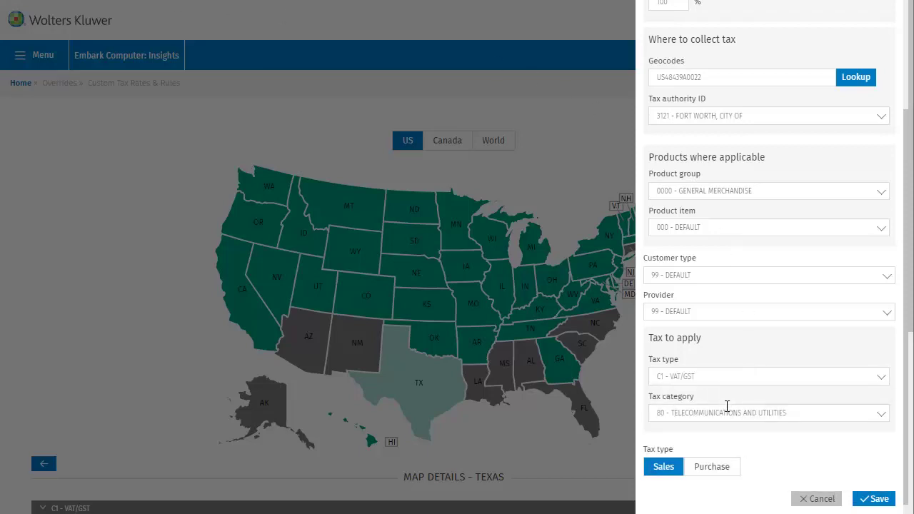
{"action": "left_click", "coordinate": [726, 409]}
{"action": "left_click", "coordinate": [721, 448]}
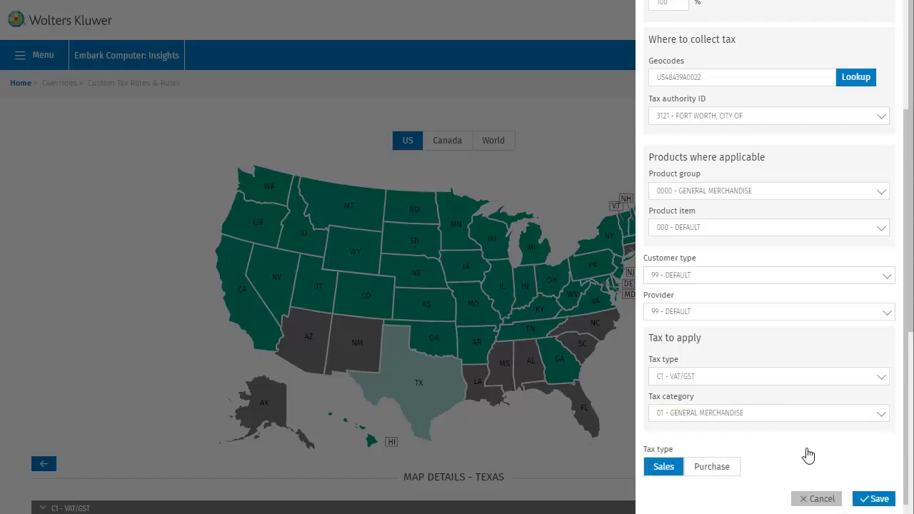
{"action": "left_click", "coordinate": [877, 499]}
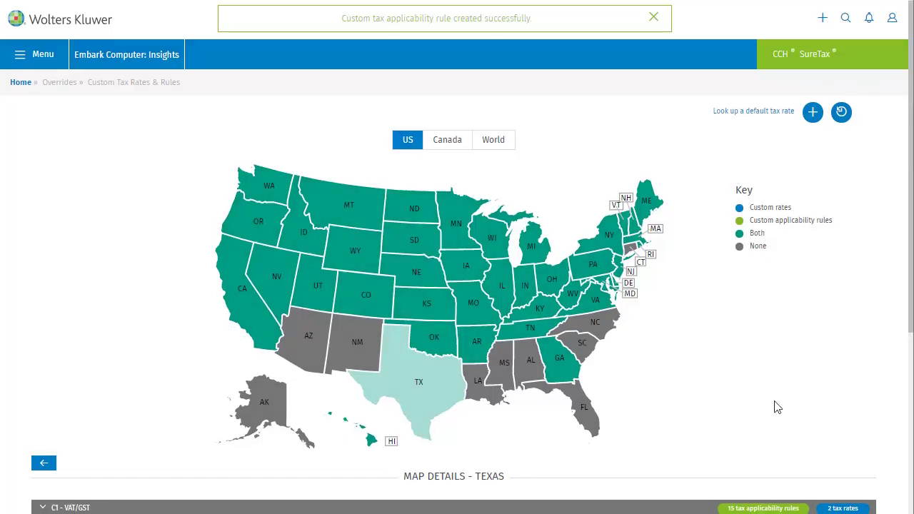
{"action": "scroll", "coordinate": [777, 407], "scroll_direction": "down", "scroll_amount": 5}
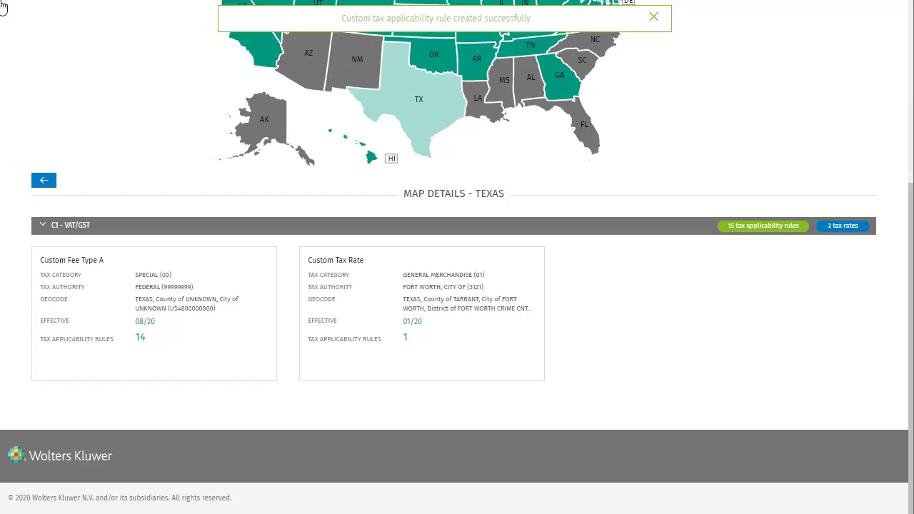
{"action": "left_click", "coordinate": [404, 333]}
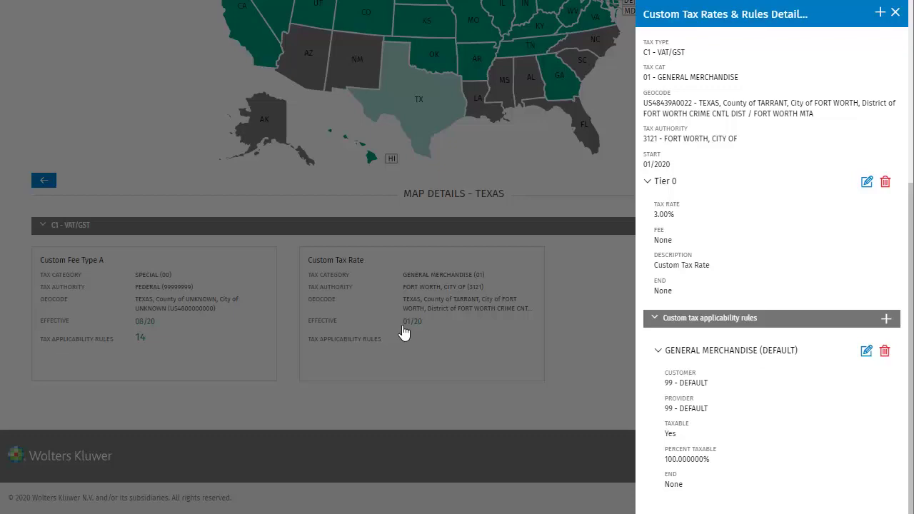
{"action": "left_click", "coordinate": [895, 13]}
{"action": "scroll", "coordinate": [711, 286], "scroll_direction": "up", "scroll_amount": 4}
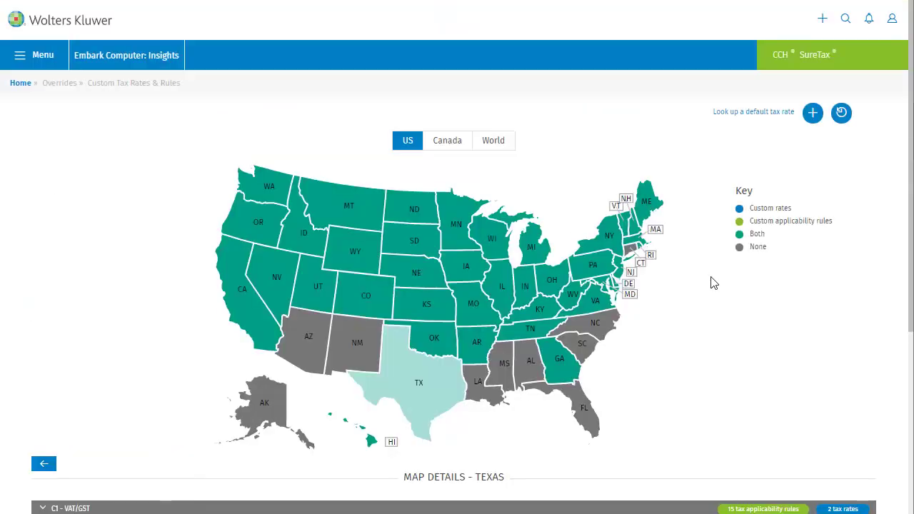